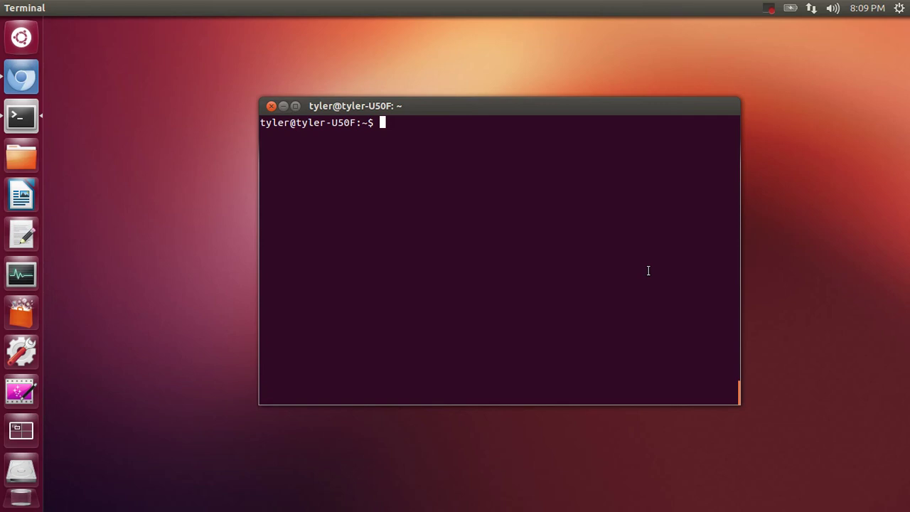
Type a 'sudo apt-get install gparted' command in the terminal, then erase it.
{"action": "type", "text": "sudo aptg-ge"}
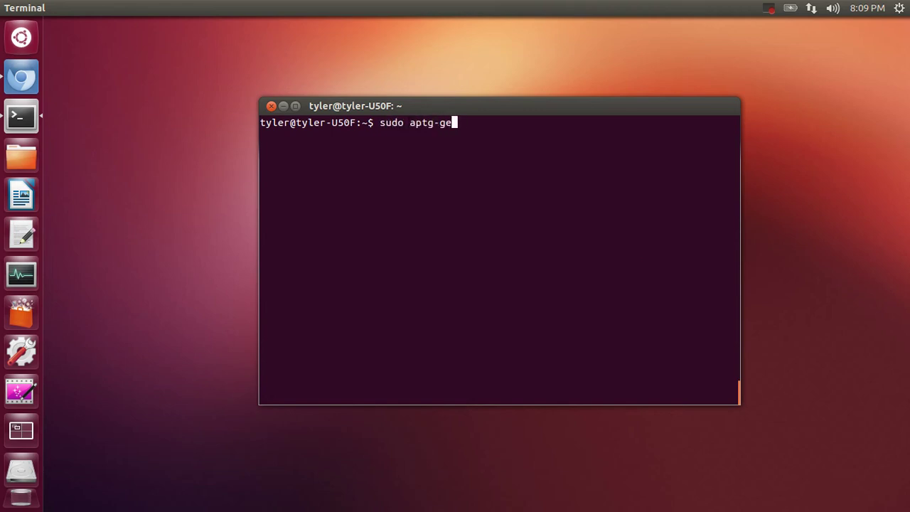
{"action": "key", "text": "BackSpace"}
{"action": "key", "text": "BackSpace"}
{"action": "key", "text": "BackSpace"}
{"action": "key", "text": "BackSpace"}
{"action": "type", "text": "-get install gparted"}
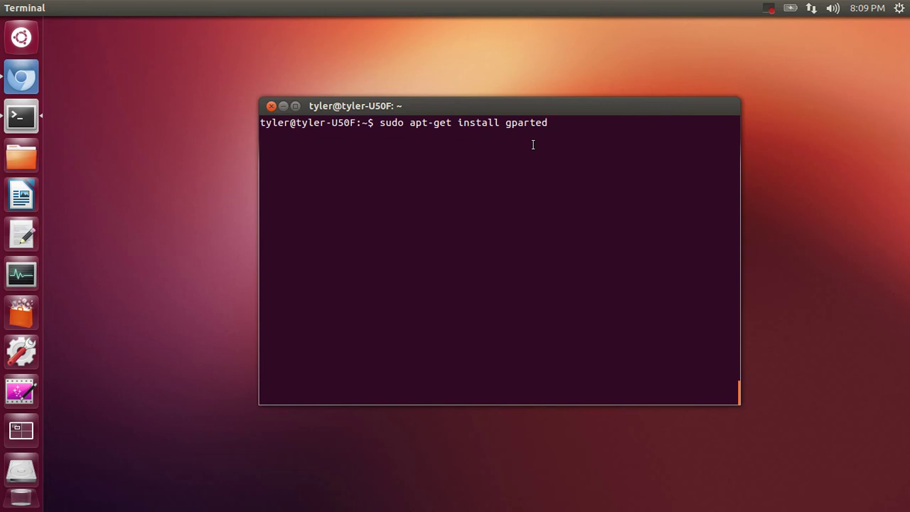
{"action": "key", "text": "BackSpace"}
{"action": "key", "text": "BackSpace"}
{"action": "key", "text": "BackSpace"}
{"action": "key", "text": "BackSpace"}
{"action": "key", "text": "BackSpace"}
{"action": "key", "text": "BackSpace"}
{"action": "key", "text": "BackSpace"}
{"action": "key", "text": "BackSpace"}
{"action": "key", "text": "BackSpace"}
{"action": "key", "text": "BackSpace"}
{"action": "key", "text": "BackSpace"}
{"action": "key", "text": "BackSpace"}
{"action": "key", "text": "BackSpace"}
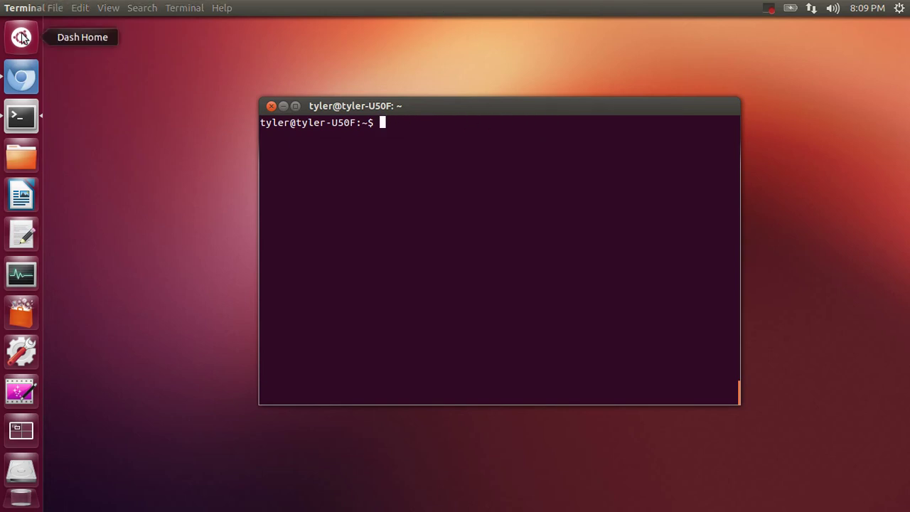
Launch GParted with administrator authentication, centre its window, and refresh devices to show /dev/sda.
{"action": "left_click", "coordinate": [36, 25]}
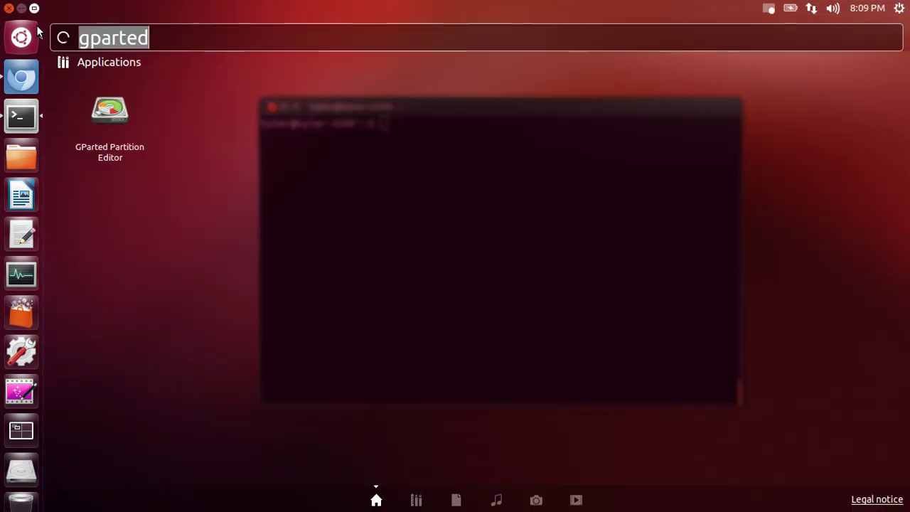
{"action": "left_click", "coordinate": [110, 110]}
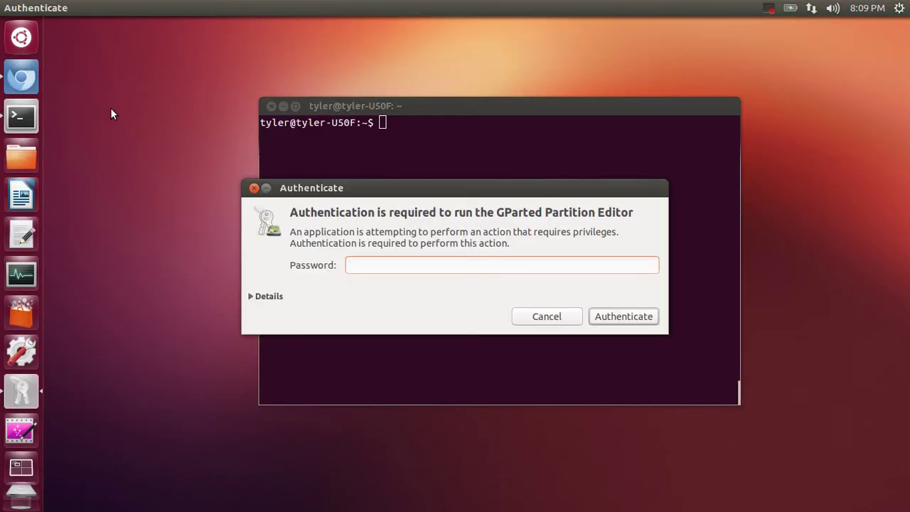
{"action": "key", "text": "Return"}
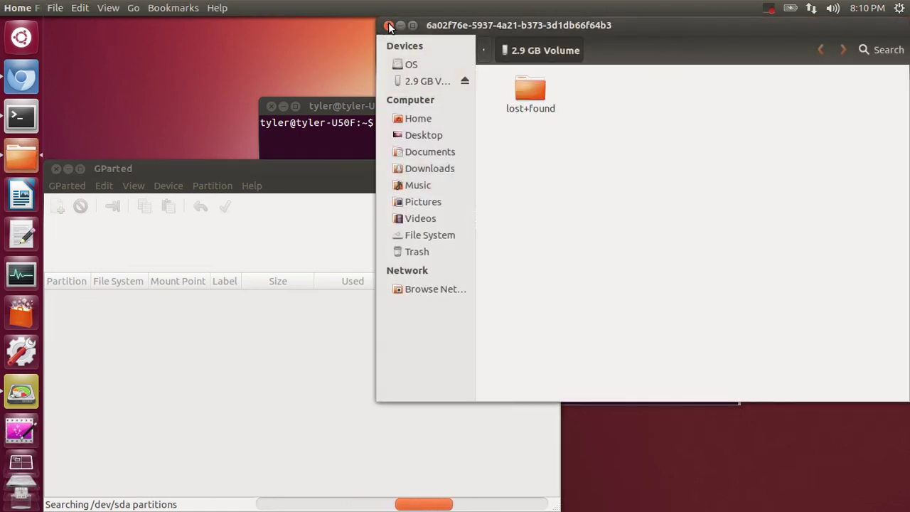
{"action": "left_click", "coordinate": [388, 26]}
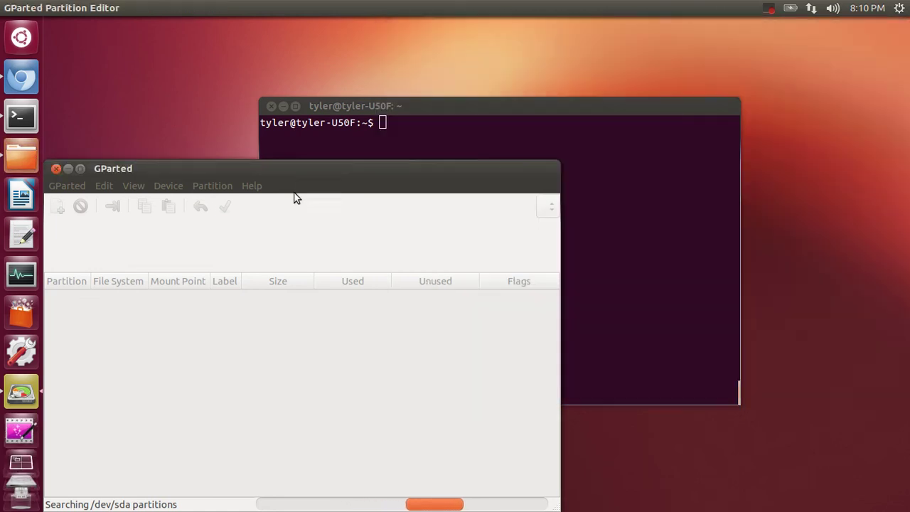
{"action": "left_click_drag", "start_coordinate": [294, 168], "coordinate": [488, 86]}
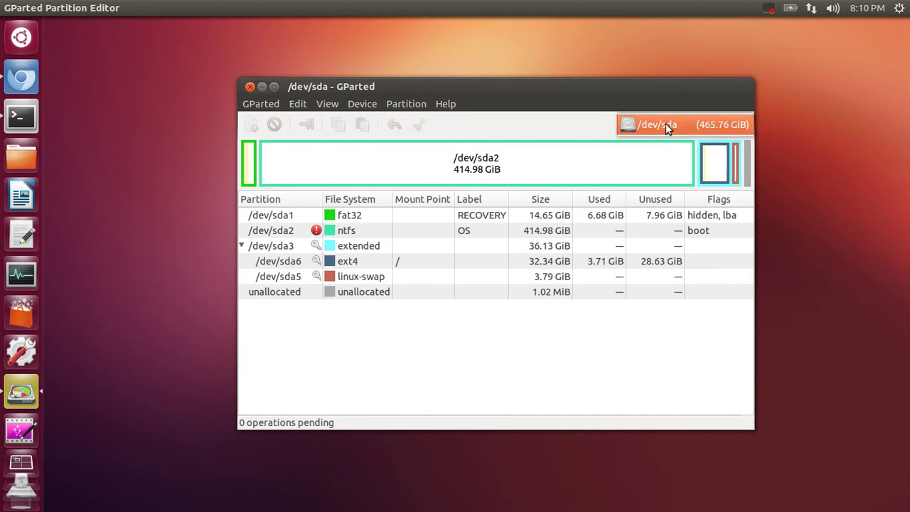
{"action": "left_click", "coordinate": [292, 104]}
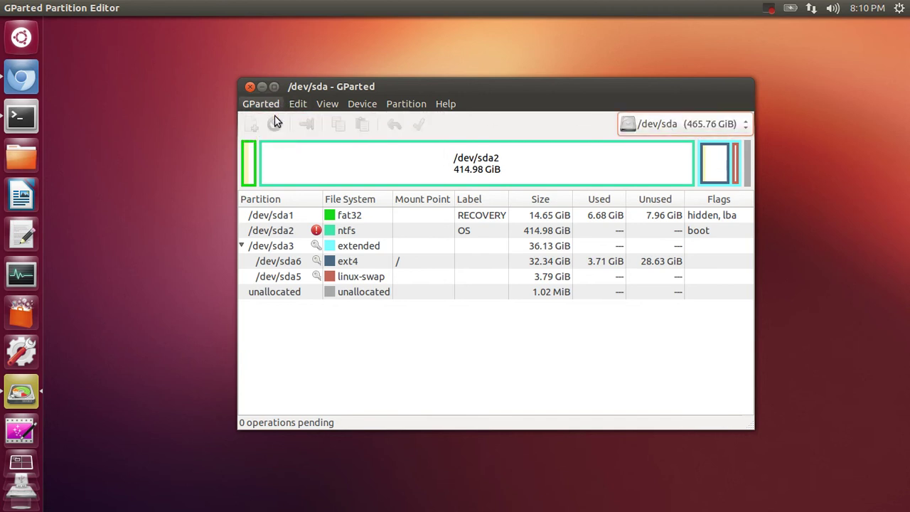
{"action": "left_click", "coordinate": [276, 121]}
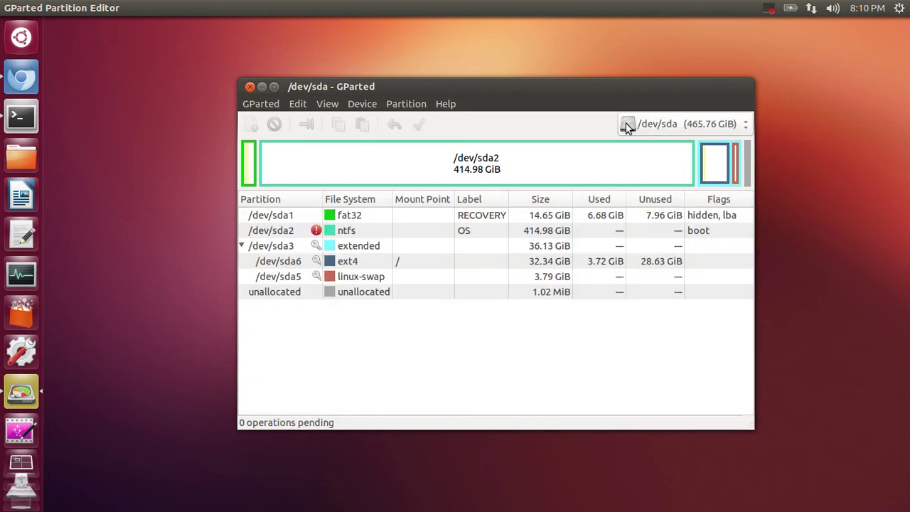
Switch GParted to the USB drive /dev/sdb and unmount /dev/sdb1.
{"action": "left_click", "coordinate": [644, 130]}
{"action": "left_click", "coordinate": [716, 145]}
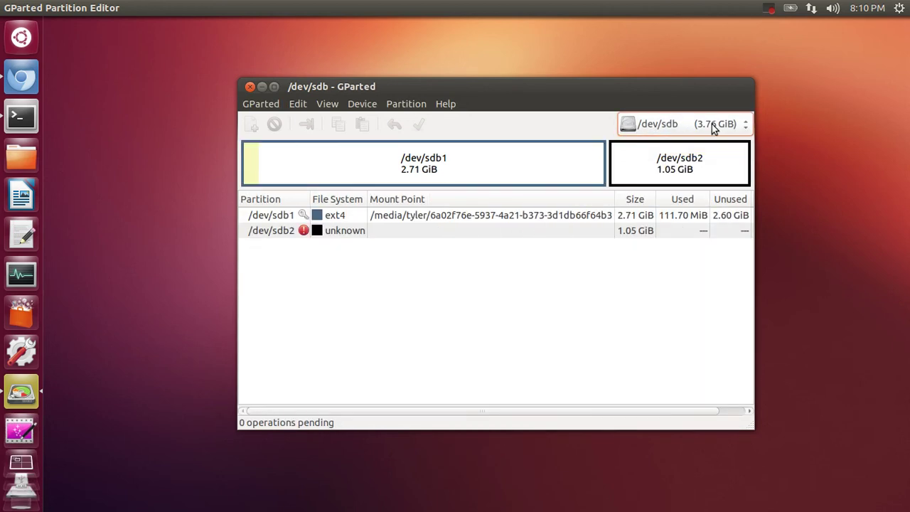
{"action": "left_click", "coordinate": [359, 233]}
{"action": "right_click", "coordinate": [342, 214]}
{"action": "left_click", "coordinate": [341, 215]}
{"action": "right_click", "coordinate": [341, 214]}
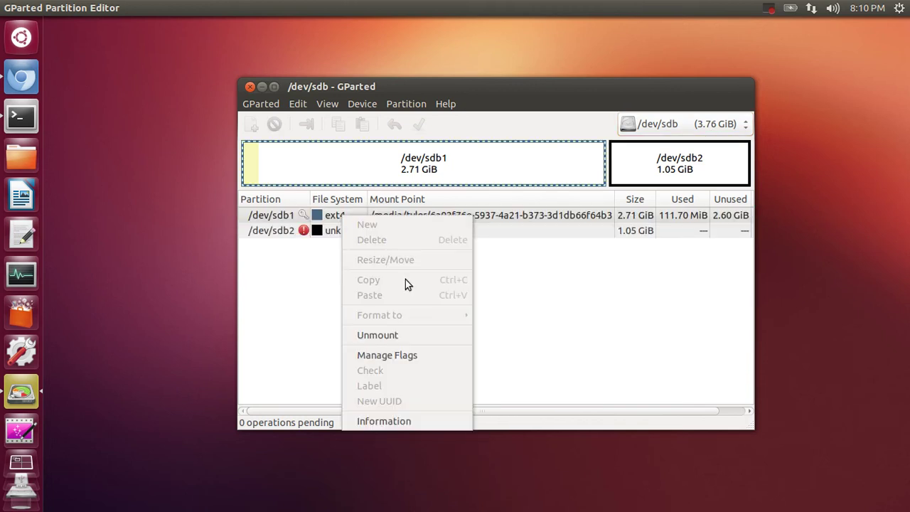
{"action": "left_click", "coordinate": [418, 331]}
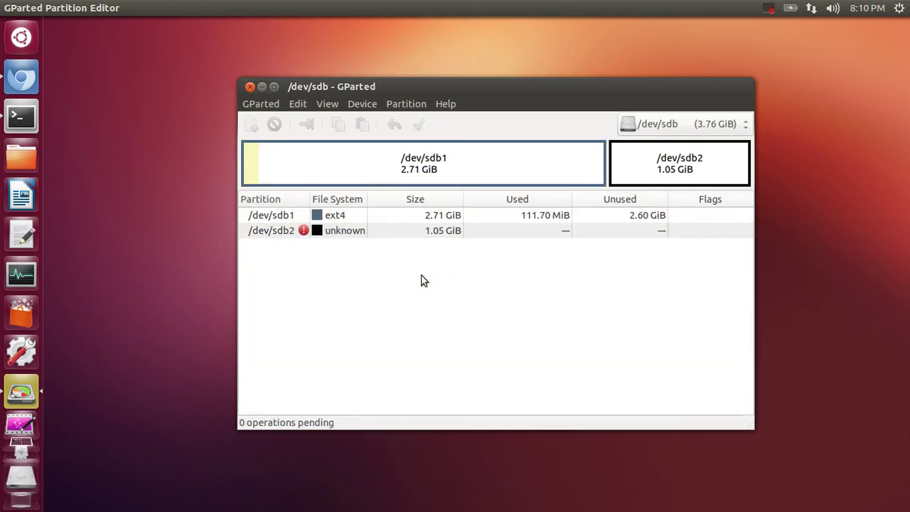
Queue deletion of /dev/sdb1 and /dev/sdb2, leaving 3.76 GiB unallocated.
{"action": "right_click", "coordinate": [348, 219]}
{"action": "left_click", "coordinate": [381, 252]}
{"action": "right_click", "coordinate": [357, 230]}
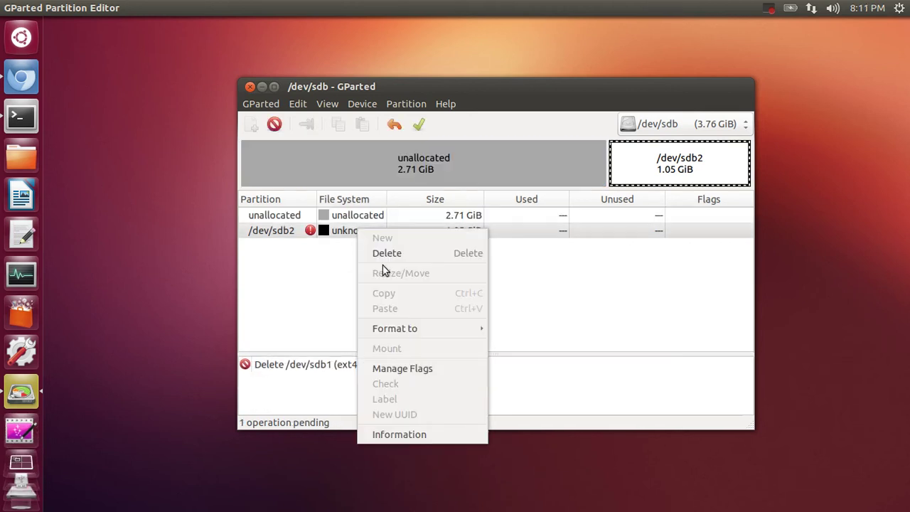
{"action": "left_click", "coordinate": [397, 256]}
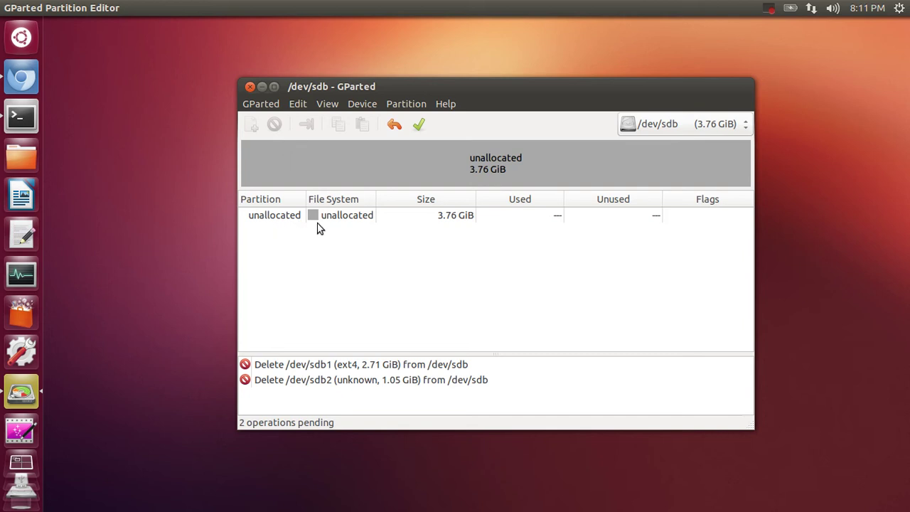
{"action": "left_click", "coordinate": [384, 219]}
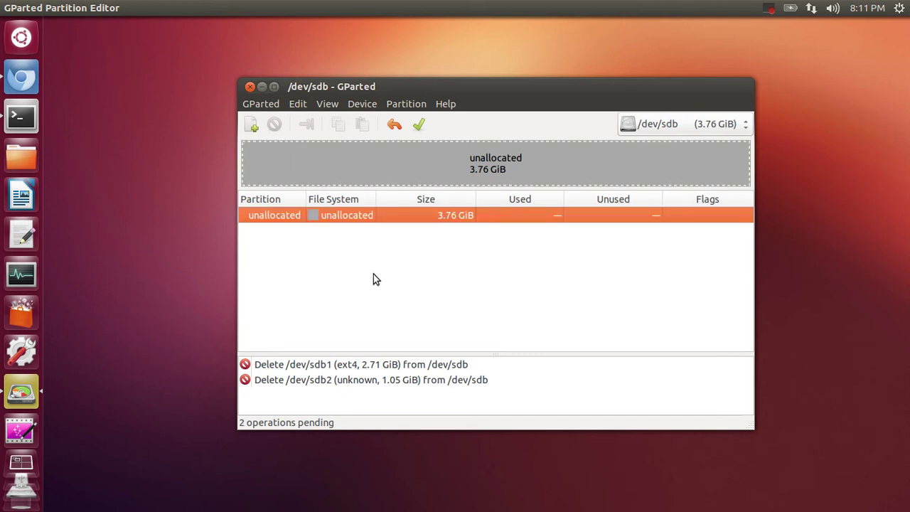
Create a 2.76 GiB ext4 partition, leaving 1024 MiB free after it.
{"action": "right_click", "coordinate": [359, 219]}
{"action": "left_click", "coordinate": [375, 227]}
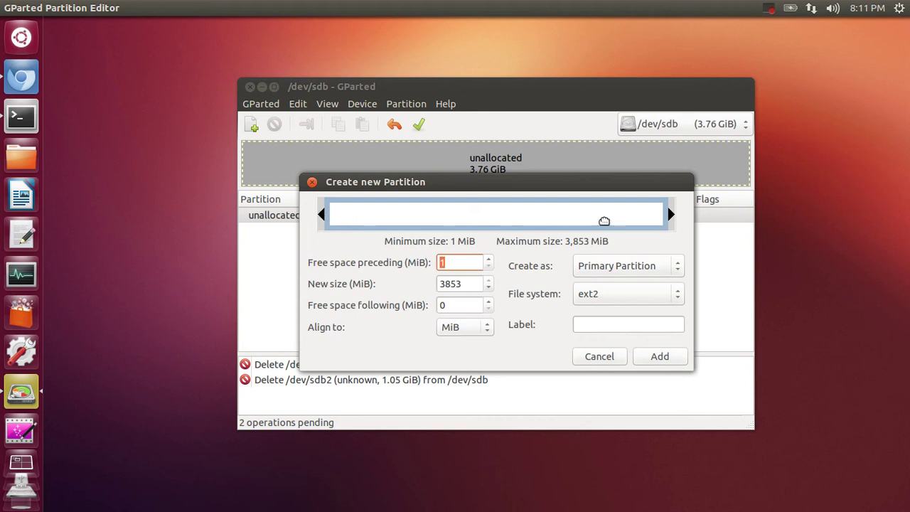
{"action": "mouse_move", "coordinate": [673, 214]}
{"action": "left_mouse_down"}
{"action": "mouse_move", "coordinate": [555, 216]}
{"action": "mouse_move", "coordinate": [582, 215]}
{"action": "left_mouse_up"}
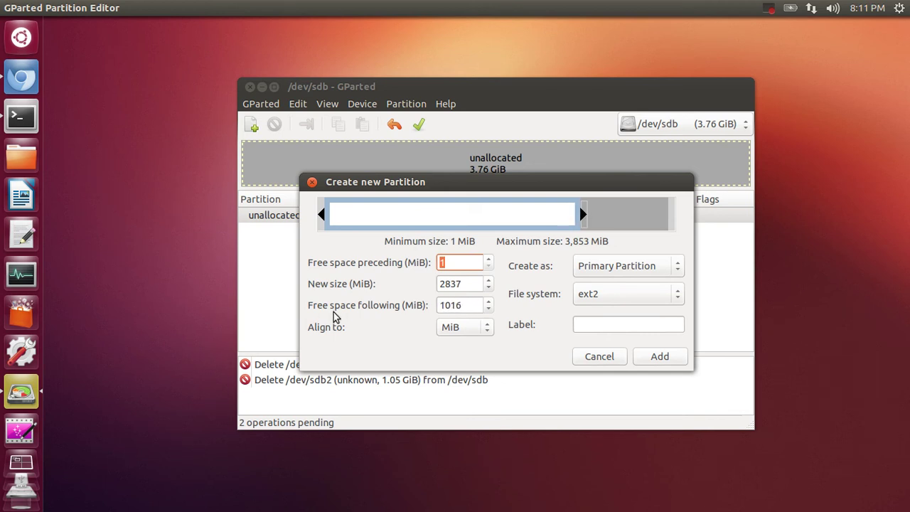
{"action": "left_click_drag", "start_coordinate": [581, 215], "coordinate": [580, 215]}
{"action": "left_click", "coordinate": [590, 299]}
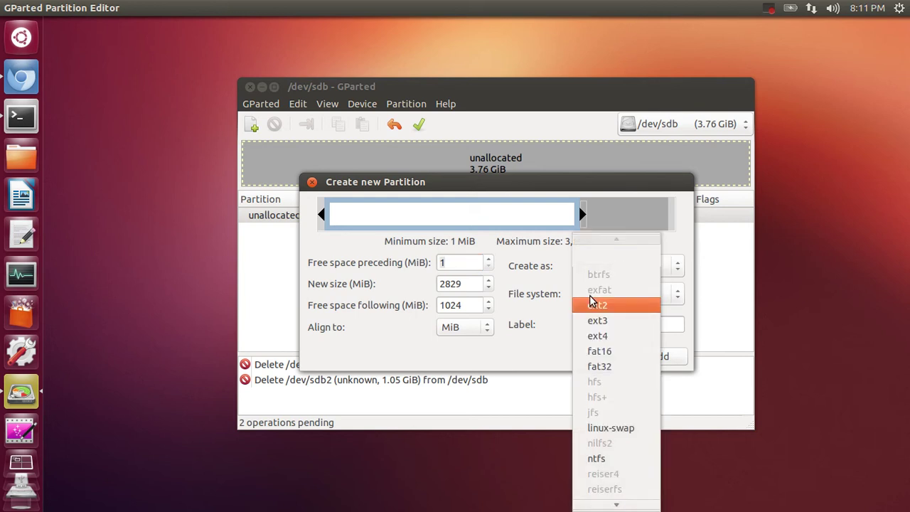
{"action": "left_click", "coordinate": [635, 339]}
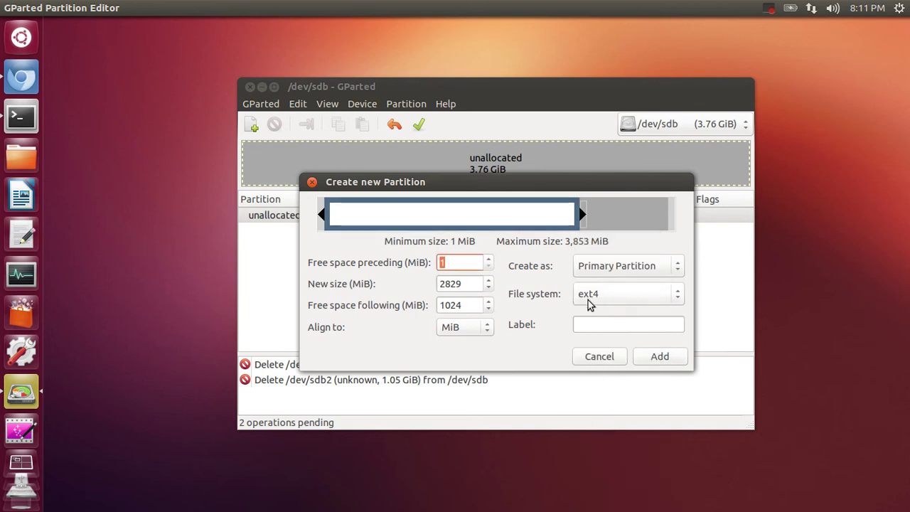
{"action": "left_click", "coordinate": [663, 358]}
Create a 1.00 GiB ext4 partition in the remaining unallocated space.
{"action": "left_click", "coordinate": [407, 236]}
{"action": "right_click", "coordinate": [407, 236]}
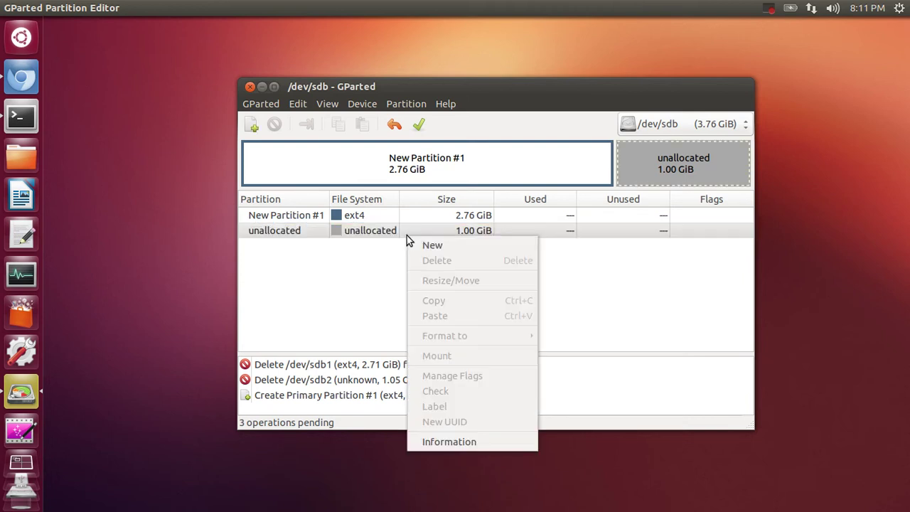
{"action": "left_click", "coordinate": [357, 235]}
{"action": "right_click", "coordinate": [358, 235]}
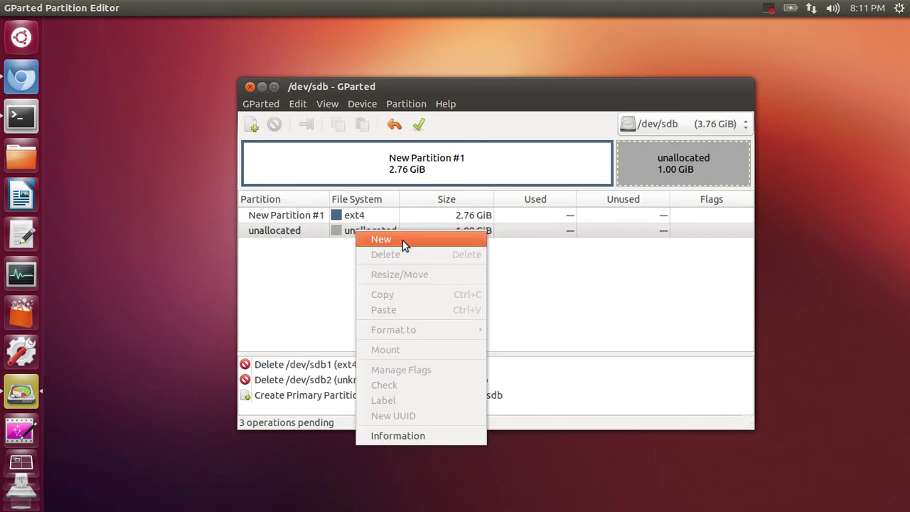
{"action": "left_click", "coordinate": [403, 240]}
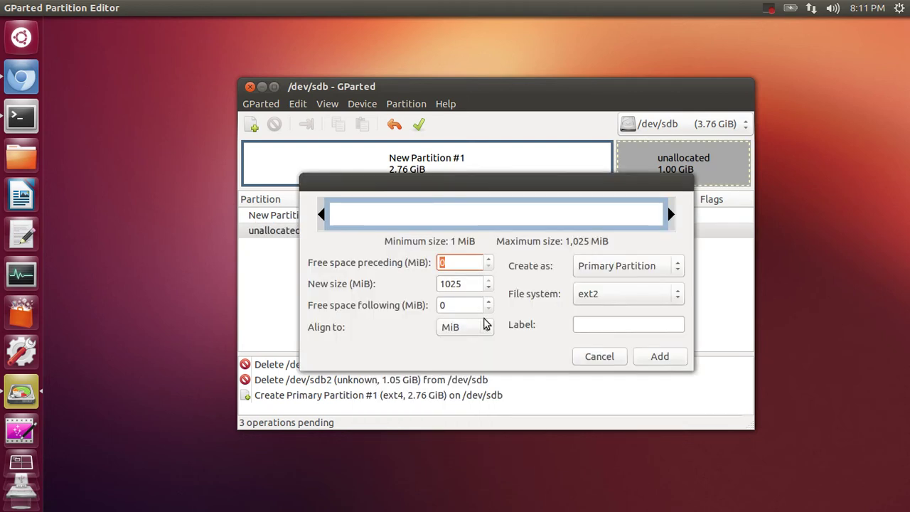
{"action": "left_click", "coordinate": [623, 295]}
{"action": "left_click", "coordinate": [618, 283]}
{"action": "left_click", "coordinate": [660, 357]}
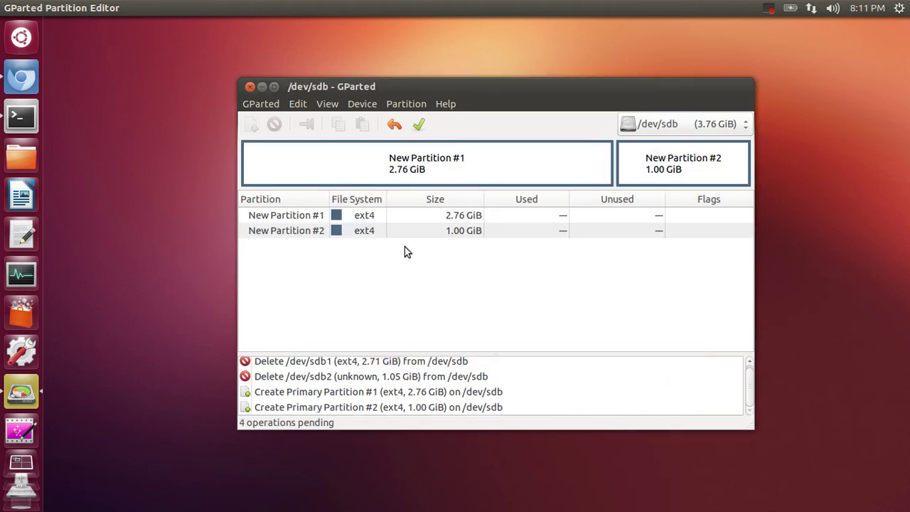
Apply and confirm the four pending operations on /dev/sdb, then close the finished report.
{"action": "left_click", "coordinate": [420, 126]}
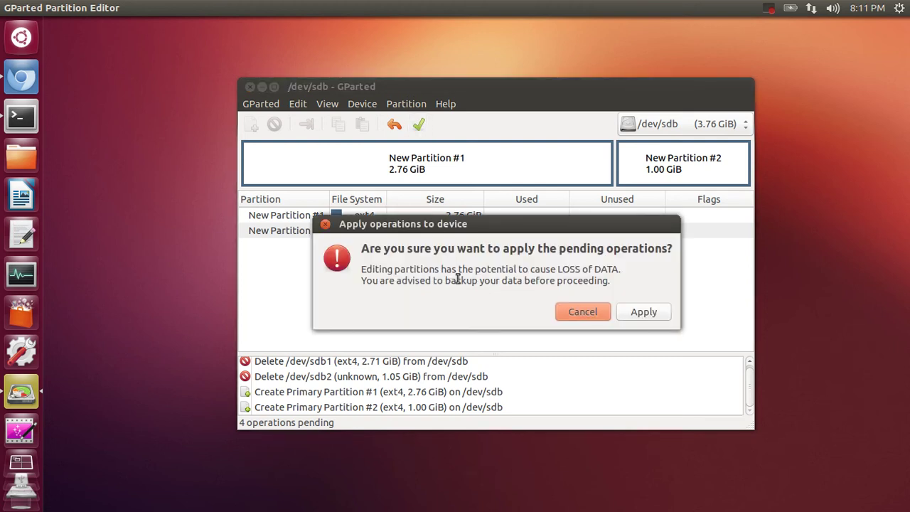
{"action": "left_click", "coordinate": [643, 312]}
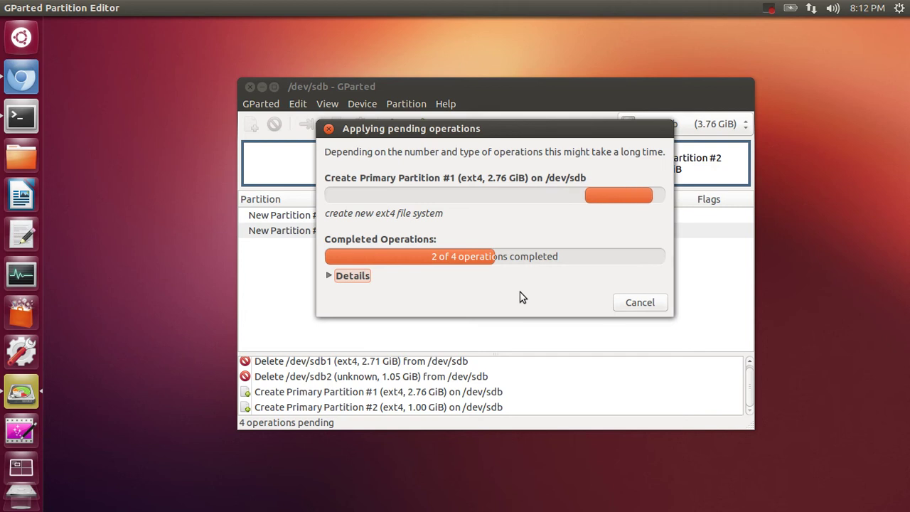
{"action": "left_click_drag", "start_coordinate": [510, 133], "coordinate": [504, 206]}
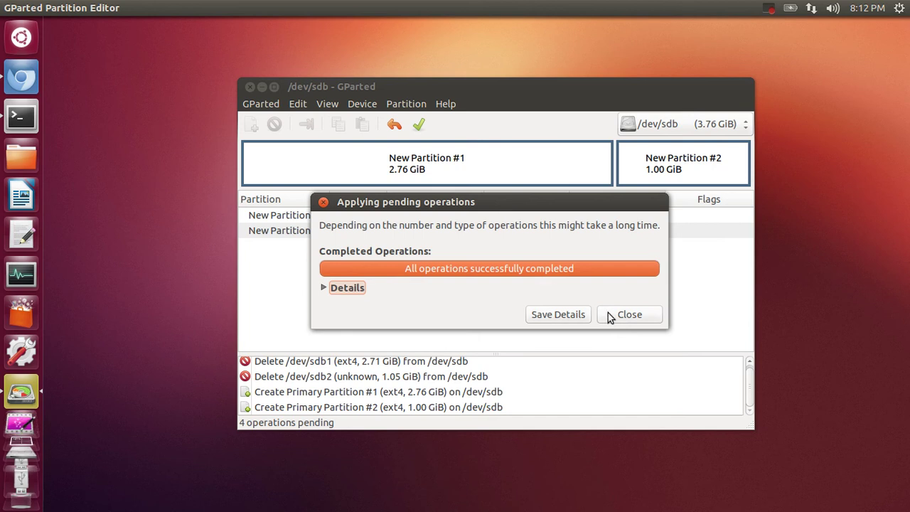
{"action": "left_click", "coordinate": [616, 317]}
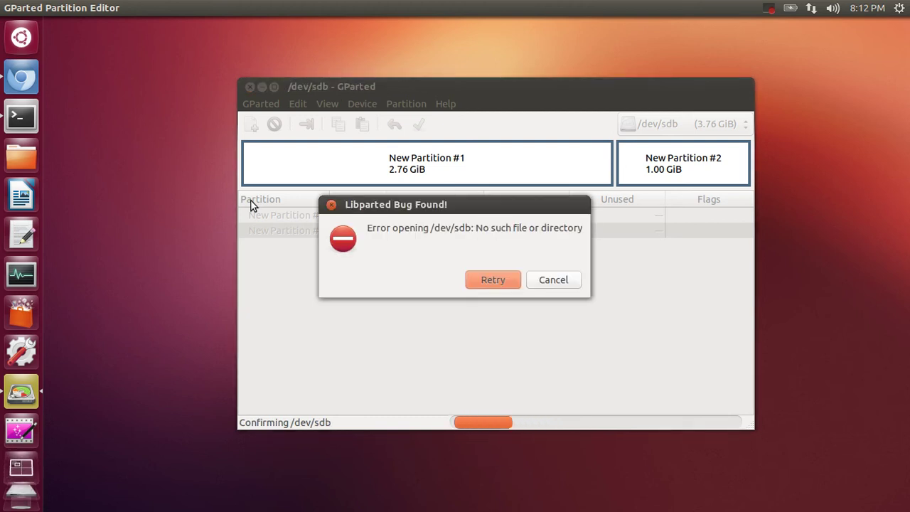
Dismiss the libparted error, shift the terminal aside, and open Chromium to the Pineapple status page.
{"action": "left_click", "coordinate": [565, 280]}
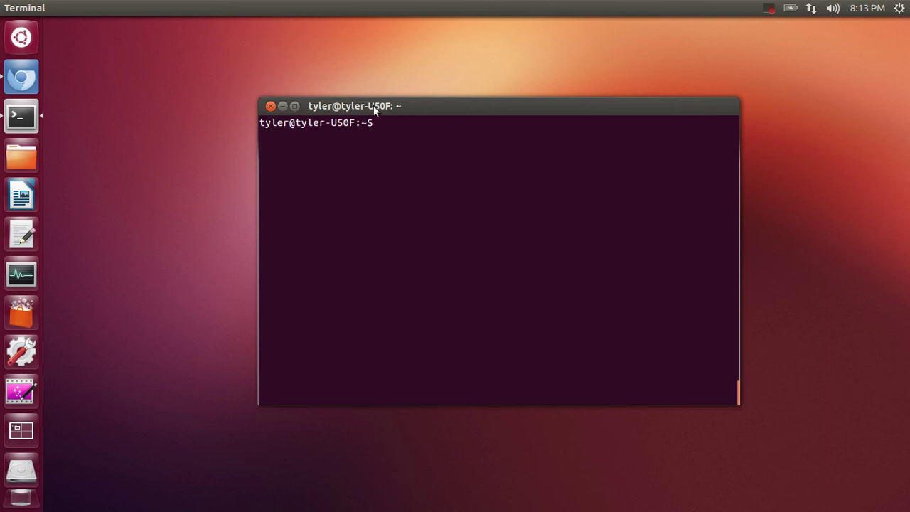
{"action": "mouse_move", "coordinate": [400, 106]}
{"action": "left_mouse_down"}
{"action": "mouse_move", "coordinate": [320, 106]}
{"action": "mouse_move", "coordinate": [396, 110]}
{"action": "left_mouse_up"}
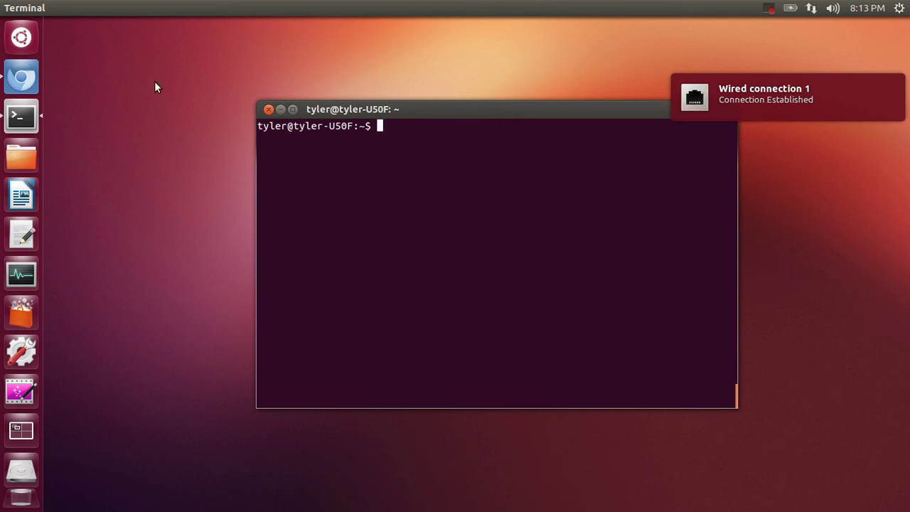
{"action": "left_click", "coordinate": [32, 73]}
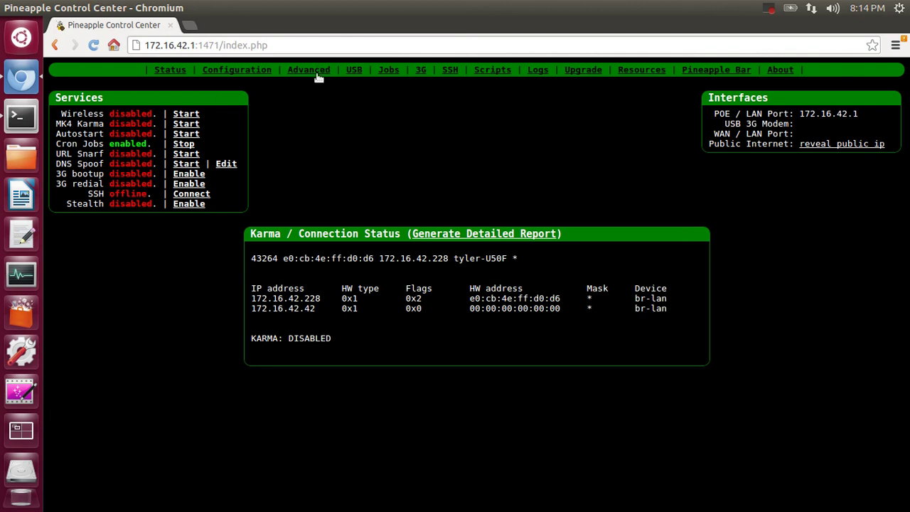
Go to the Pineapple Control Center's USB page with lsusb output and fstab configuration.
{"action": "left_click", "coordinate": [355, 71]}
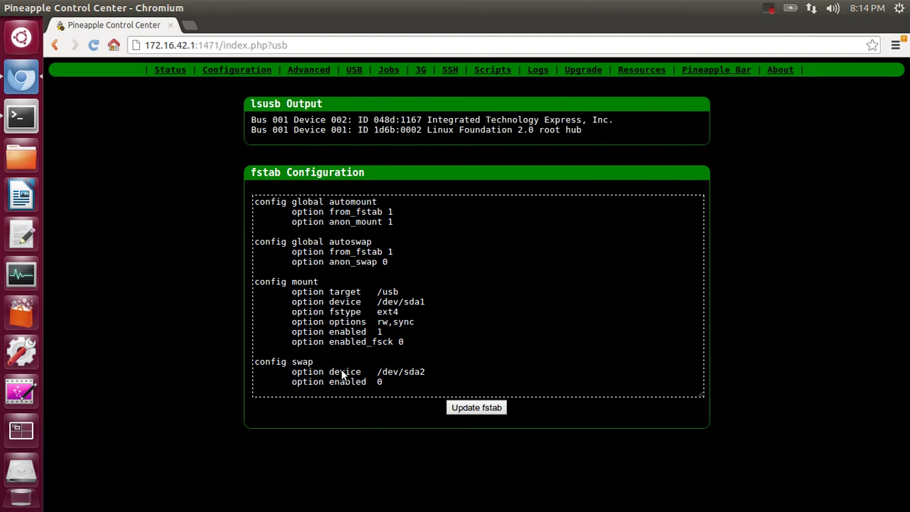
Change anon_swap to 1 and the /dev/sda2 swap 'enabled' option to 1, then update fstab.
{"action": "left_click", "coordinate": [389, 261]}
{"action": "key", "text": "BackSpace"}
{"action": "type", "text": "1"}
{"action": "left_click", "coordinate": [384, 382]}
{"action": "key", "text": "BackSpace"}
{"action": "type", "text": "1"}
{"action": "left_click", "coordinate": [472, 408]}
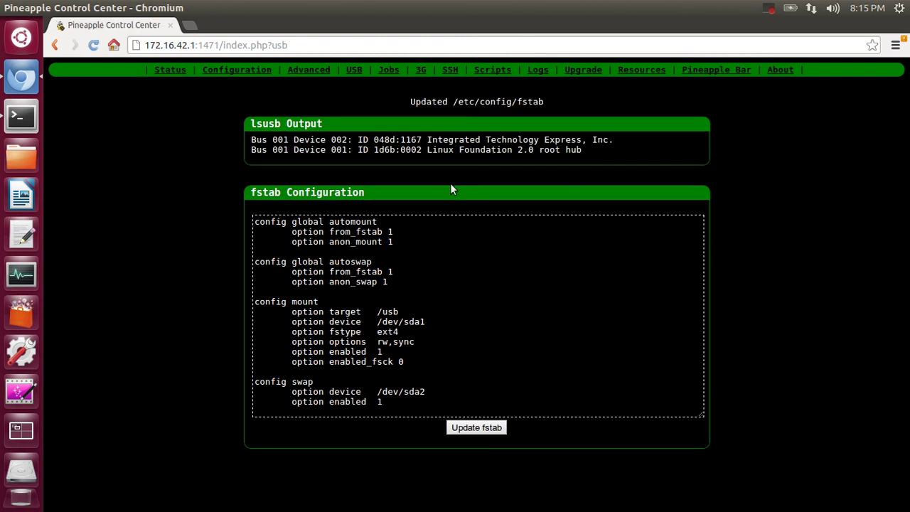
Run 'mkswap /dev/sda2' from the Advanced page, creating 1049596 KiB of swap.
{"action": "left_click", "coordinate": [307, 72]}
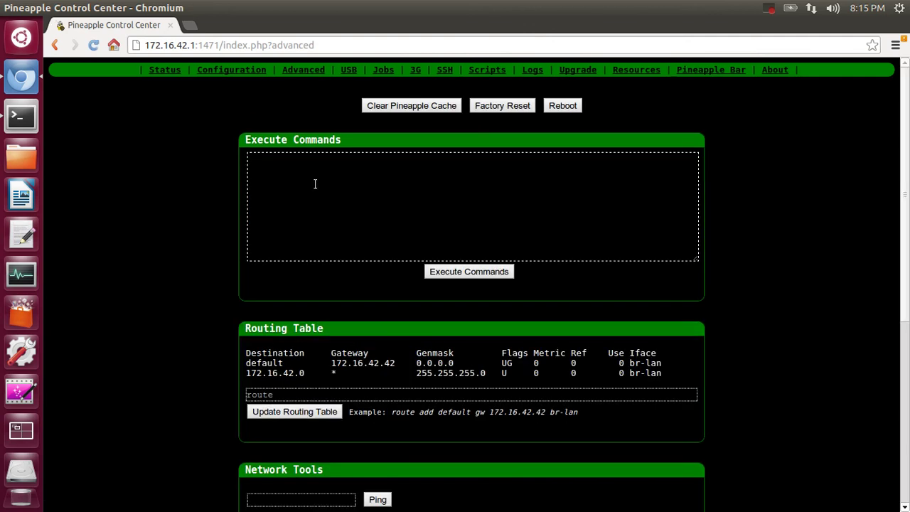
{"action": "left_click", "coordinate": [316, 182]}
{"action": "type", "text": "mkswap"}
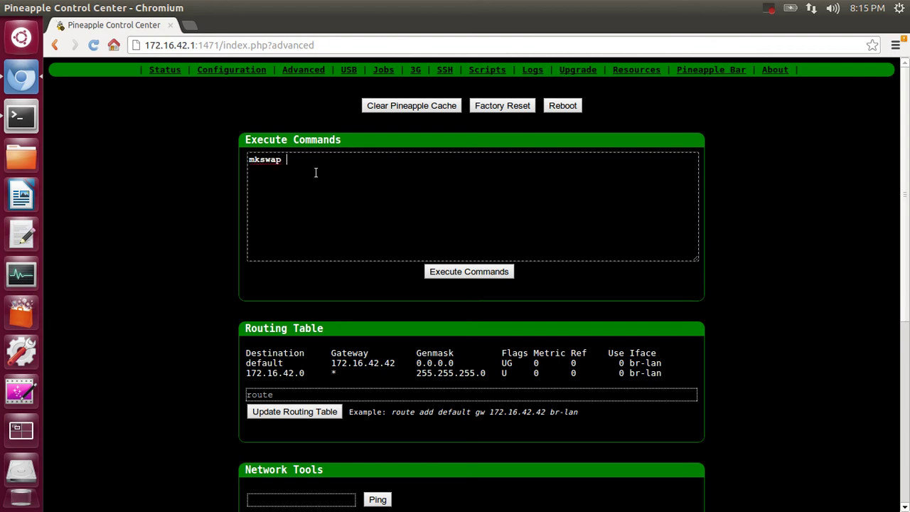
{"action": "type", "text": " /dev/"}
{"action": "type", "text": "sda"}
{"action": "type", "text": "2"}
{"action": "left_click", "coordinate": [459, 271]}
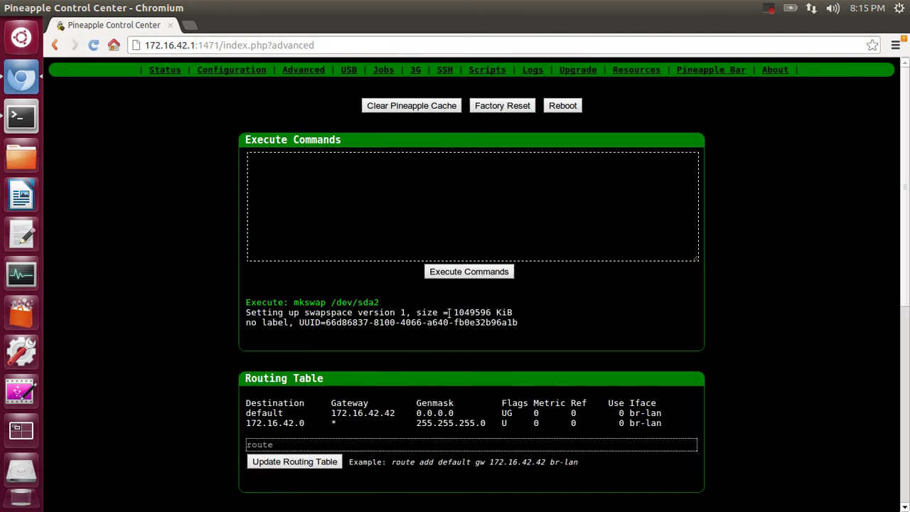
{"action": "left_click_drag", "start_coordinate": [457, 312], "coordinate": [496, 312]}
{"action": "left_click", "coordinate": [496, 312]}
Run 'reboot' on the Pineapple, then 'free' to confirm 1049596 KiB of swap.
{"action": "left_click", "coordinate": [325, 193]}
{"action": "type", "text": "reboot"}
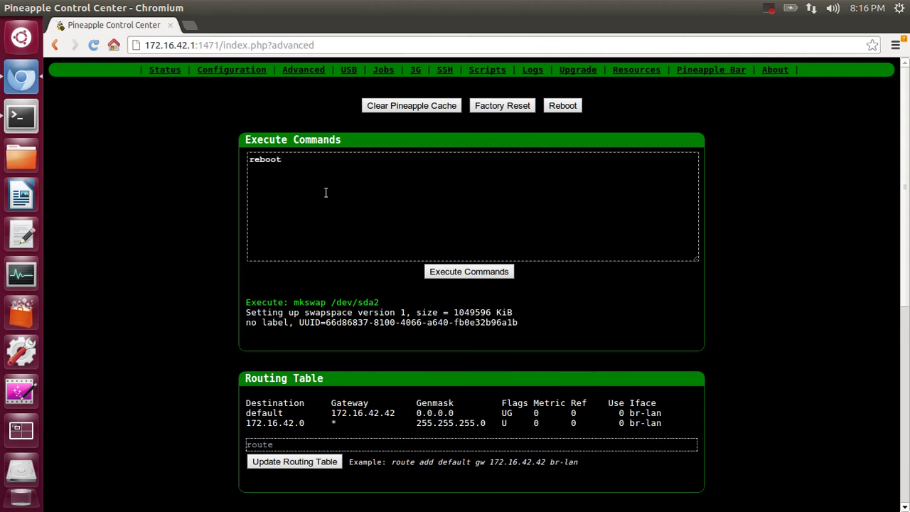
{"action": "left_click", "coordinate": [476, 272]}
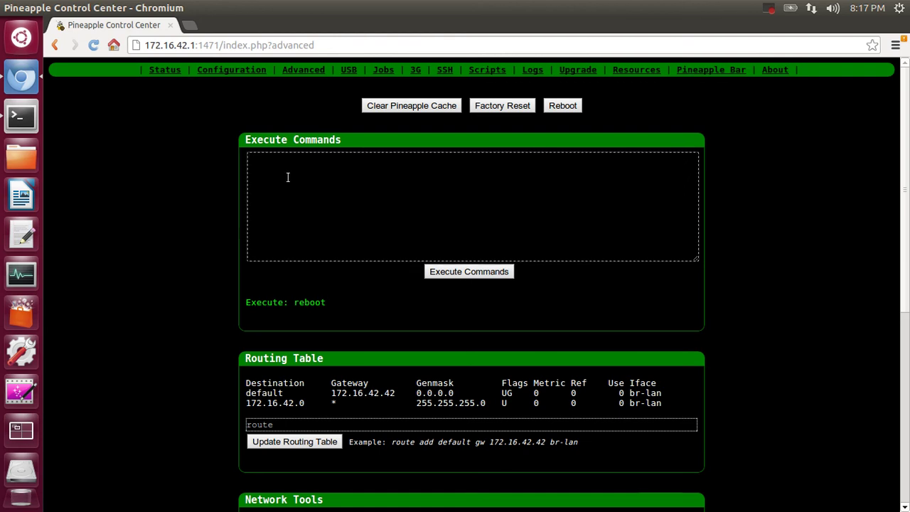
{"action": "type", "text": "free"}
{"action": "left_click", "coordinate": [495, 272]}
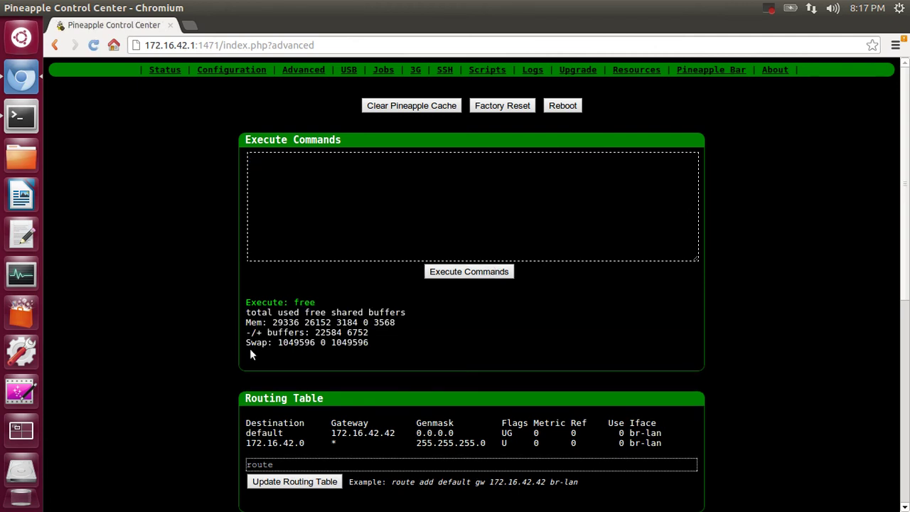
{"action": "left_click_drag", "start_coordinate": [278, 342], "coordinate": [317, 342]}
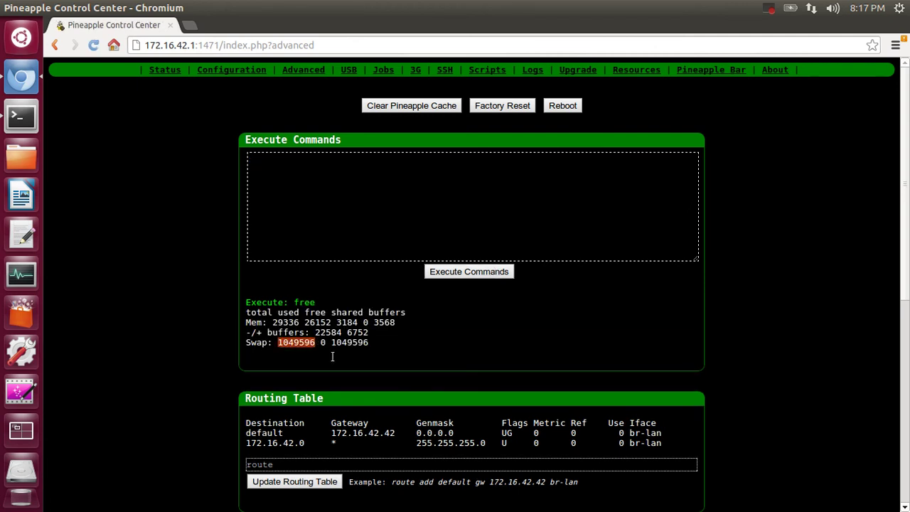
{"action": "left_click", "coordinate": [331, 358]}
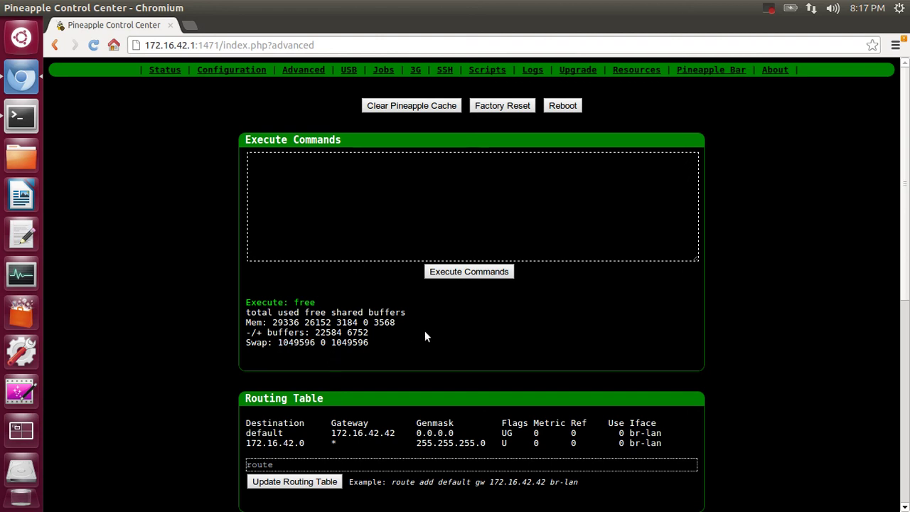